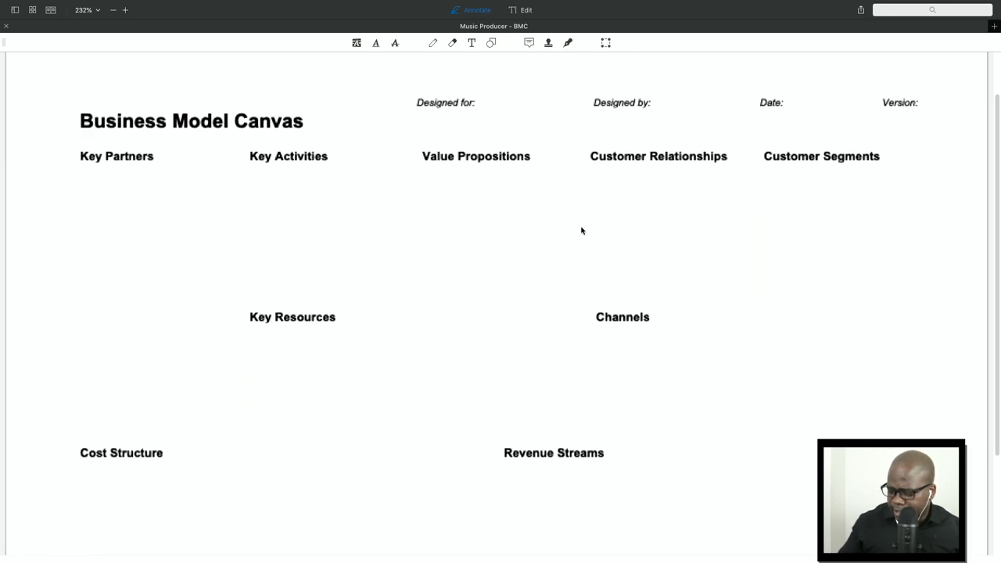
- Bring up the floating markup toolbar with the Ctrl+Alt+A shortcut
key("ctrl+alt+a")
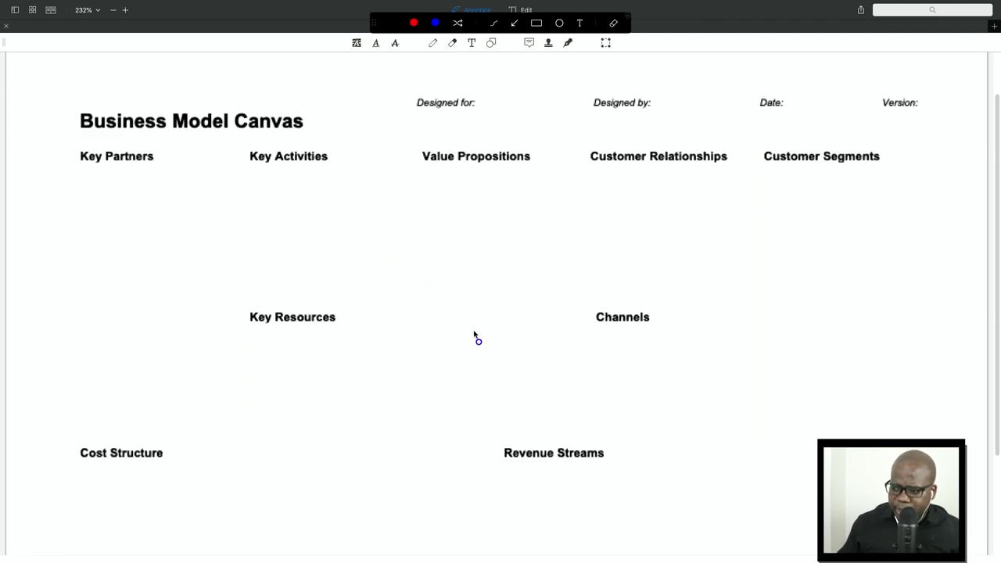
- Draw a blue ellipse below Channels and sketch a question mark inside it
left_click_drag(588, 335, 711, 424)
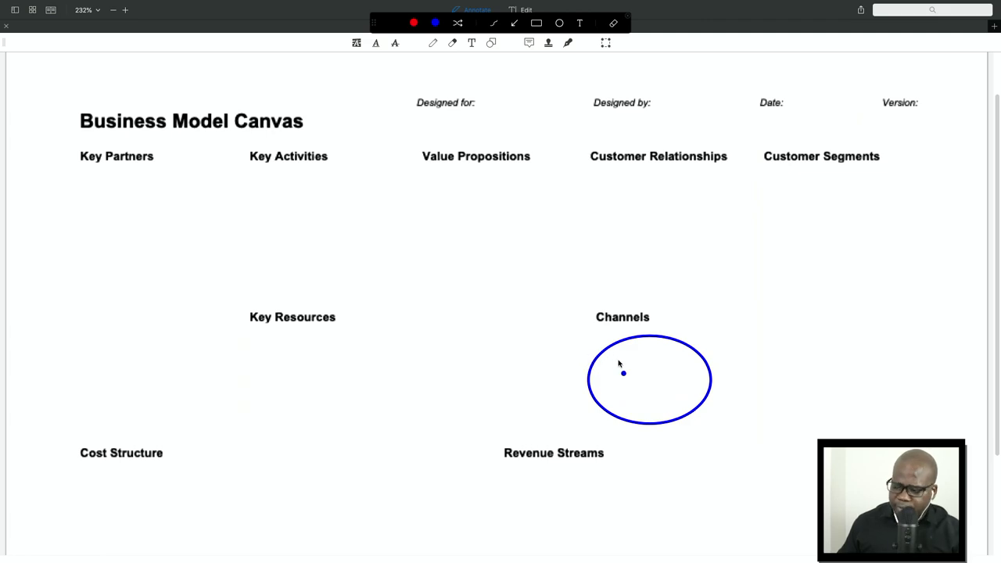
mouse_move(632, 356)
left_mouse_down()
mouse_move(677, 369)
mouse_move(659, 401)
left_mouse_up()
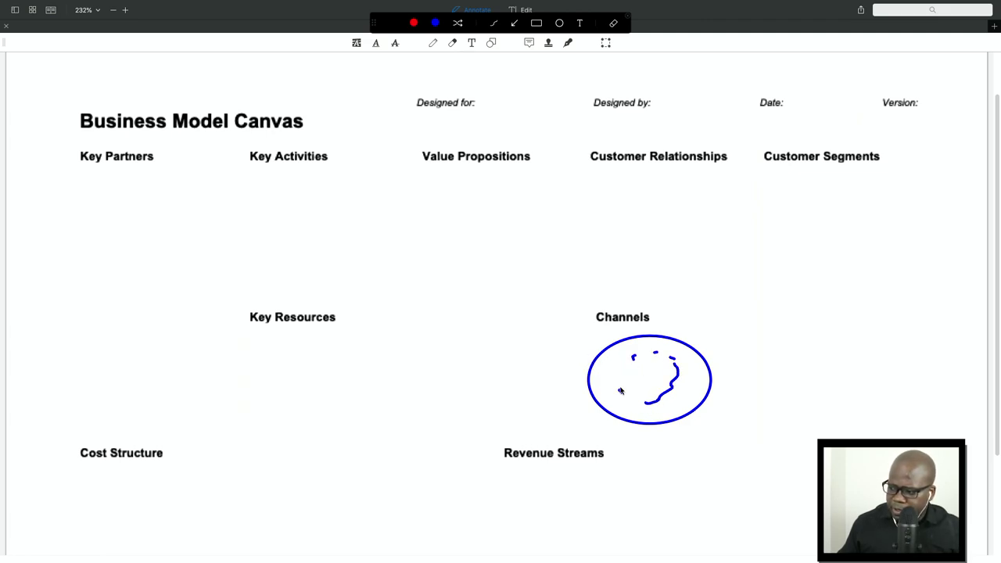
left_click_drag(610, 380, 620, 375)
left_click(653, 388)
left_click_drag(636, 376, 651, 353)
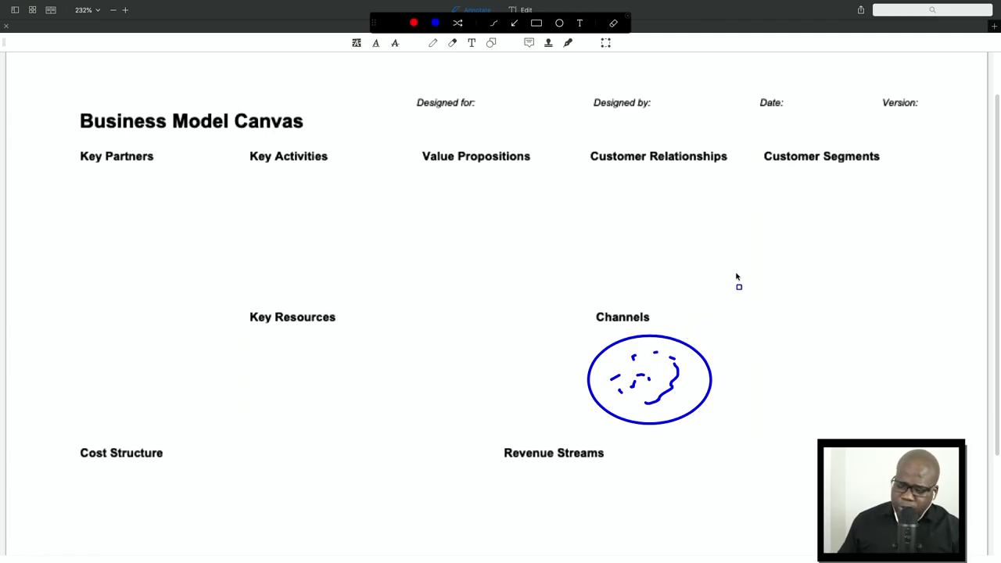
- Draw a tall Customer Segments box holding two smaller boxes, plus a tall Value Propositions box
left_click_drag(760, 178, 916, 418)
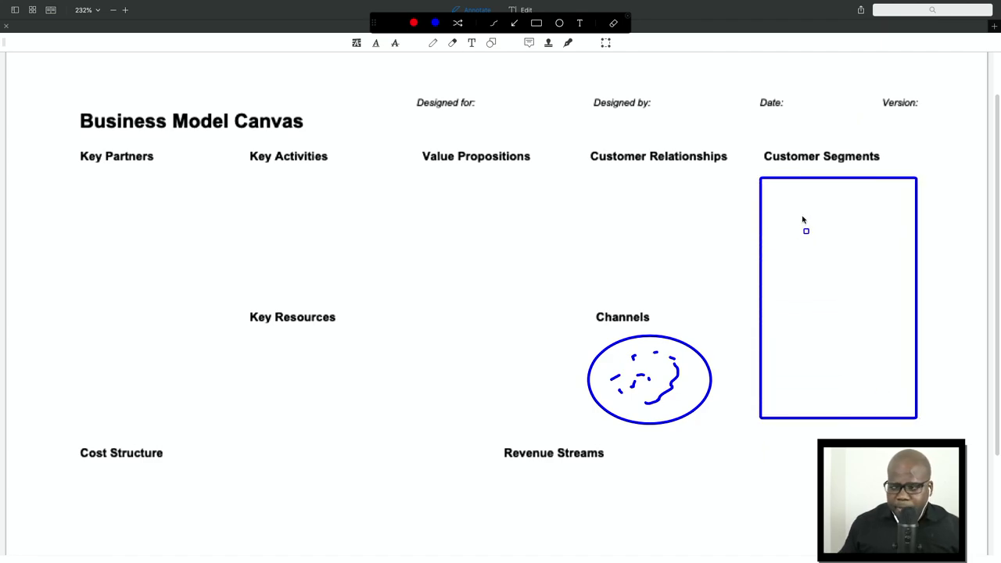
left_click_drag(786, 190, 893, 230)
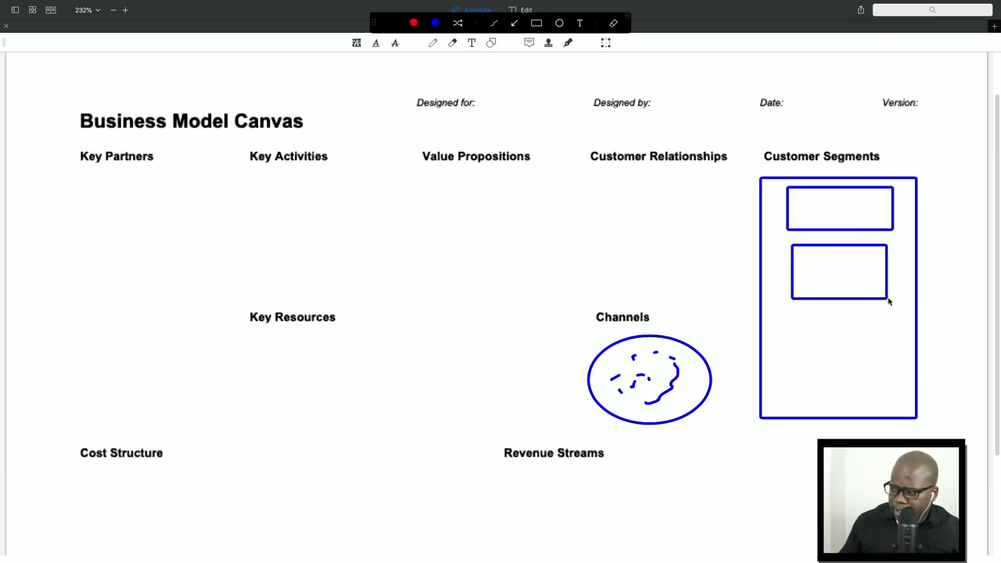
left_click_drag(791, 246, 900, 296)
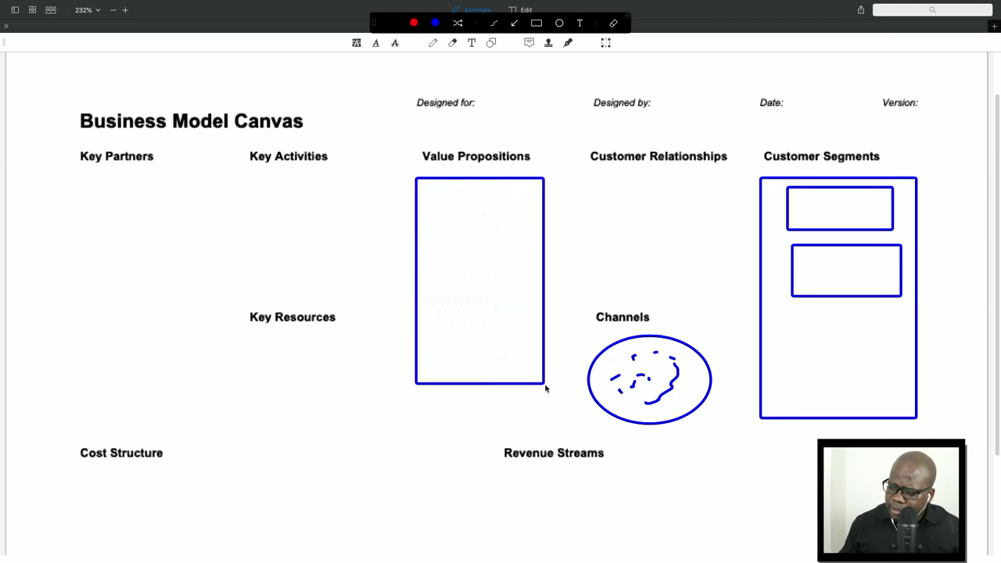
left_click_drag(415, 178, 548, 390)
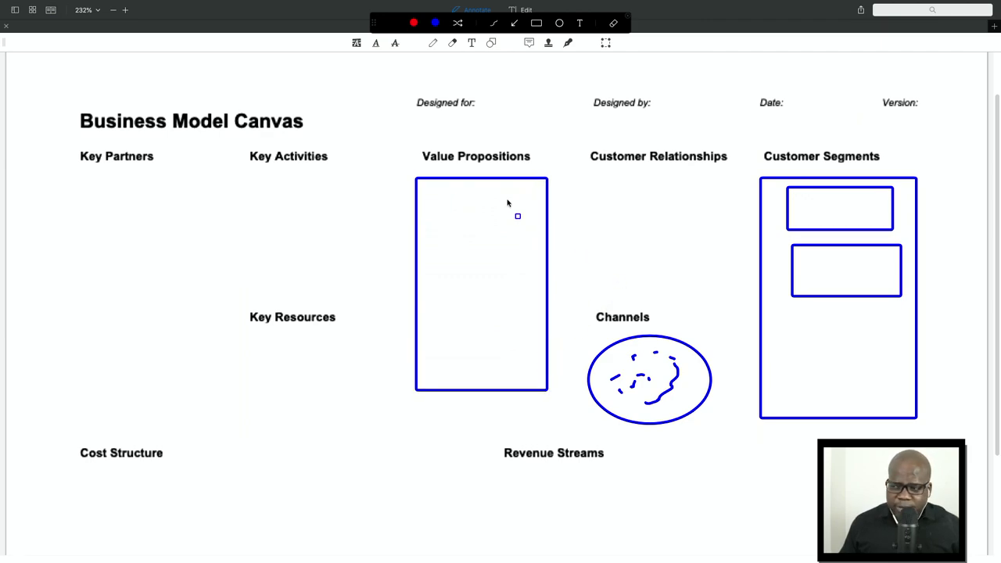
- Add two smaller stacked boxes inside the tall Value Propositions box
left_click_drag(432, 190, 530, 233)
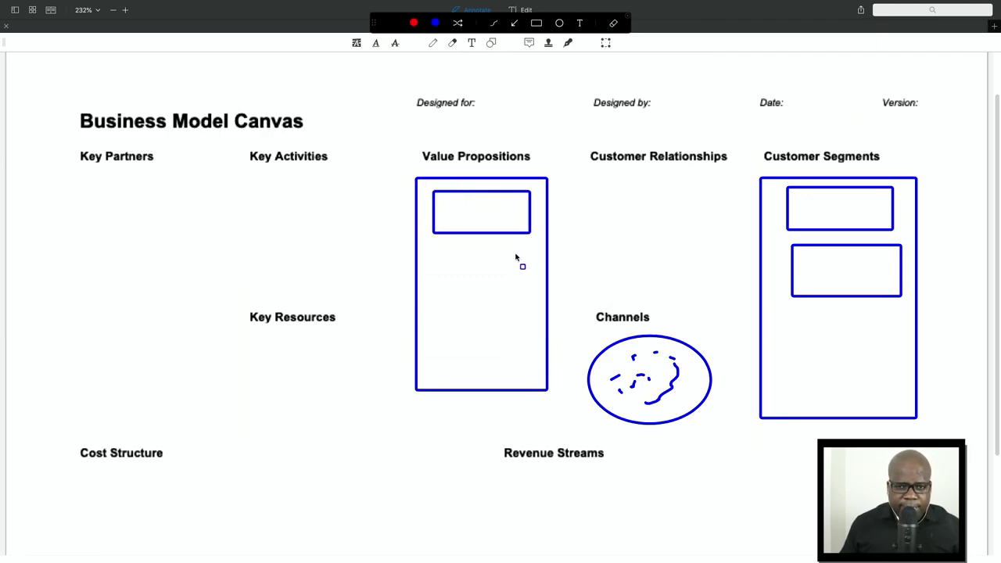
left_click_drag(432, 247, 530, 297)
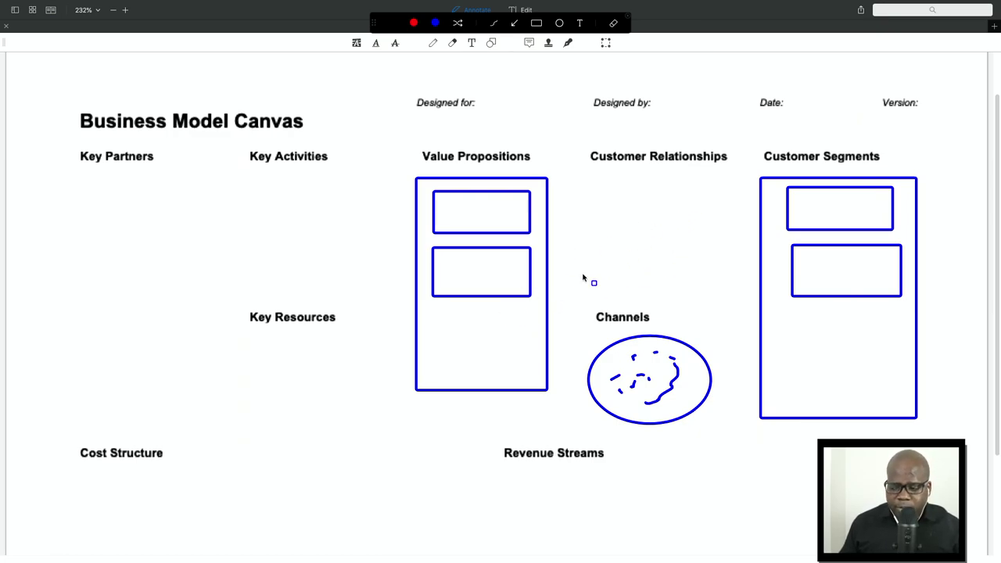
- Draw a wide box below Revenue Streams with two small stacked boxes at its left
left_click_drag(495, 471, 729, 554)
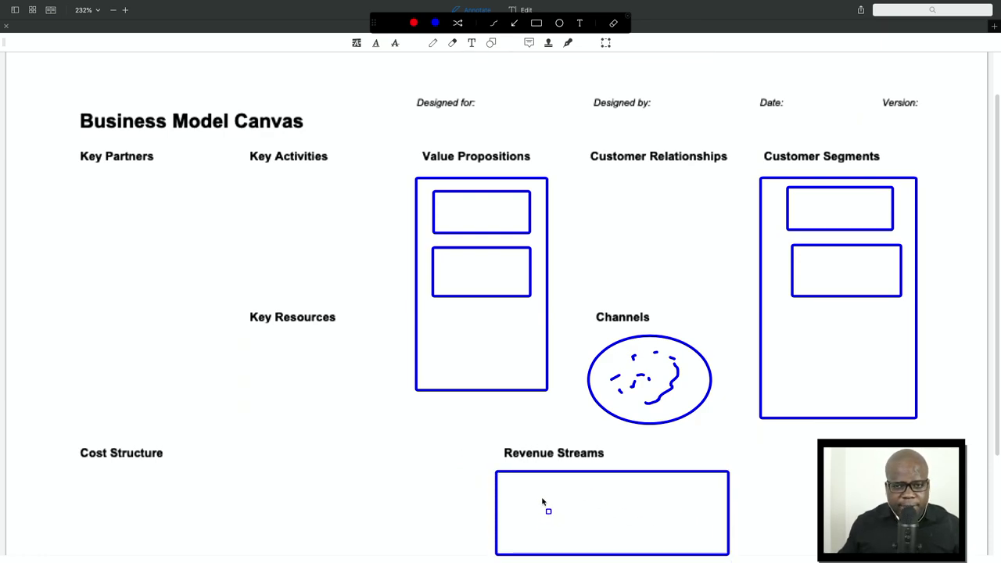
left_click_drag(511, 481, 566, 499)
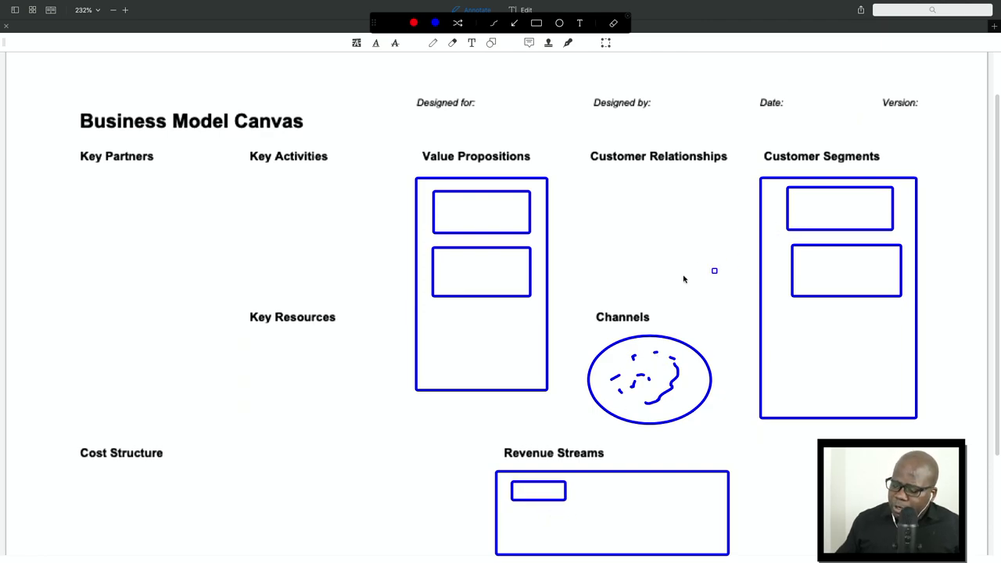
left_click_drag(512, 514, 573, 531)
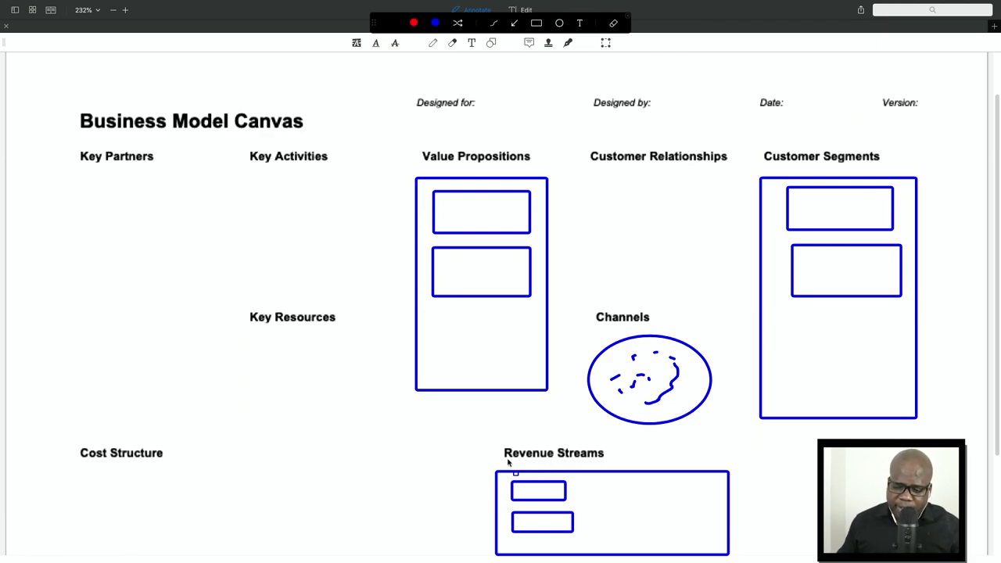
- Box Cost Structure with a small inner box, add a Revenue Streams box, and enclose the left sections
left_click_drag(75, 470, 265, 557)
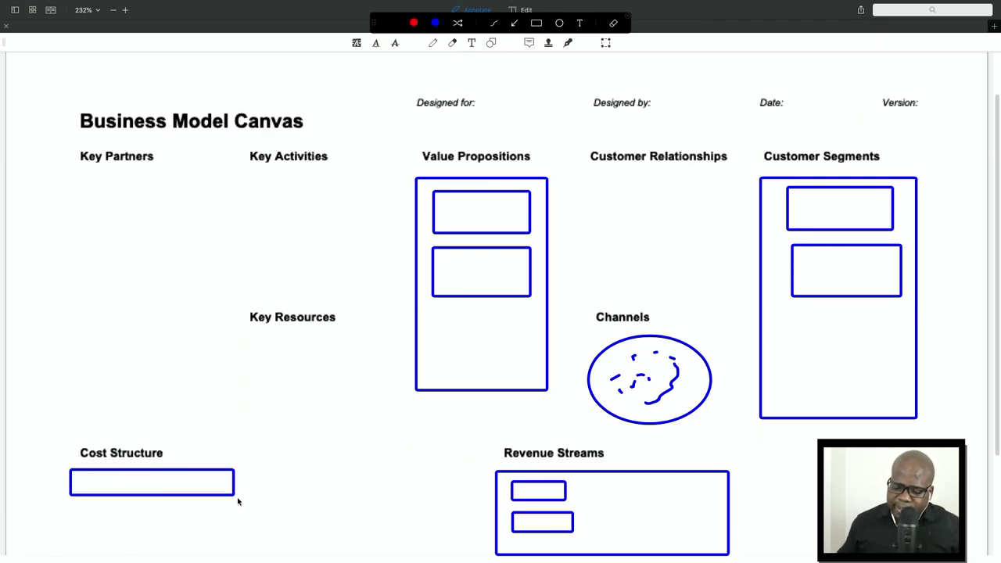
left_click_drag(85, 483, 131, 501)
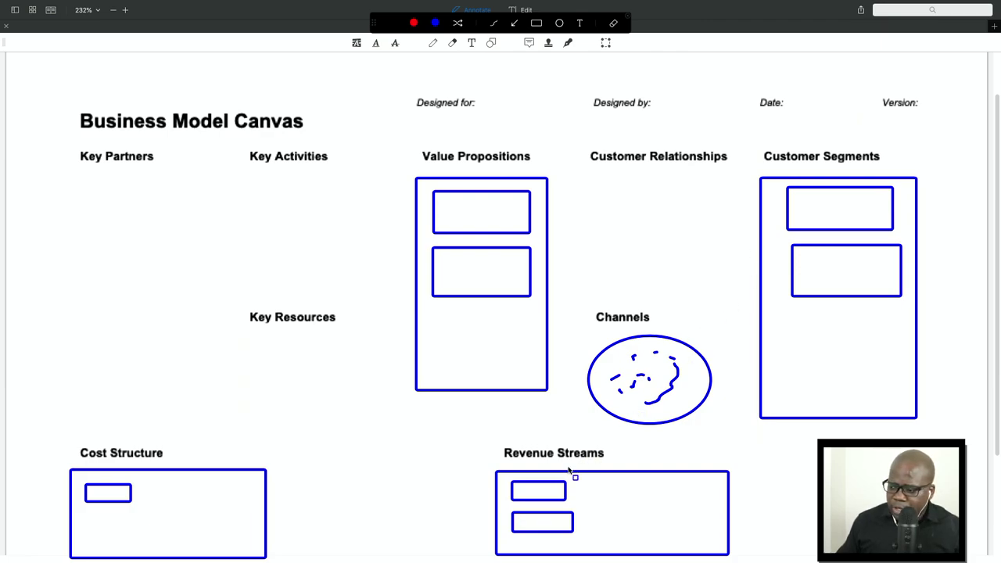
mouse_move(609, 479)
left_mouse_down()
mouse_move(661, 504)
mouse_move(653, 539)
left_mouse_up()
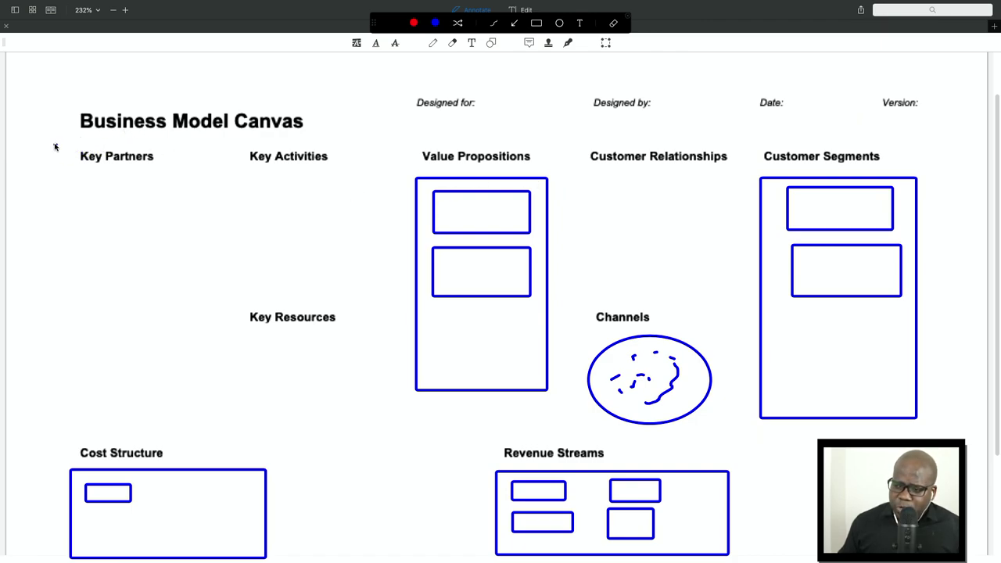
left_click_drag(56, 144, 377, 426)
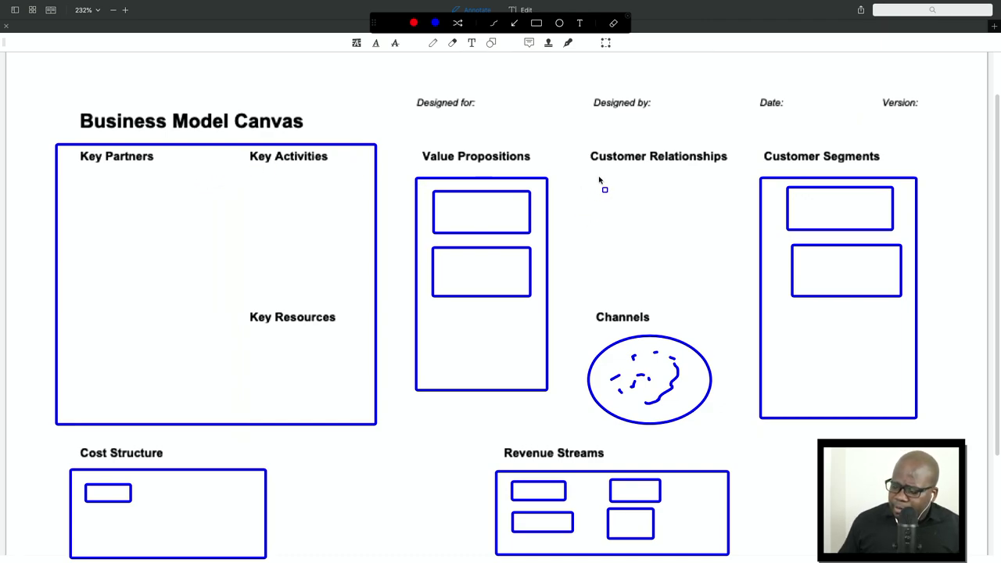
- Draw a box under Customer Relationships and a line from Customer Segments to the Channels ellipse
left_click_drag(587, 178, 723, 297)
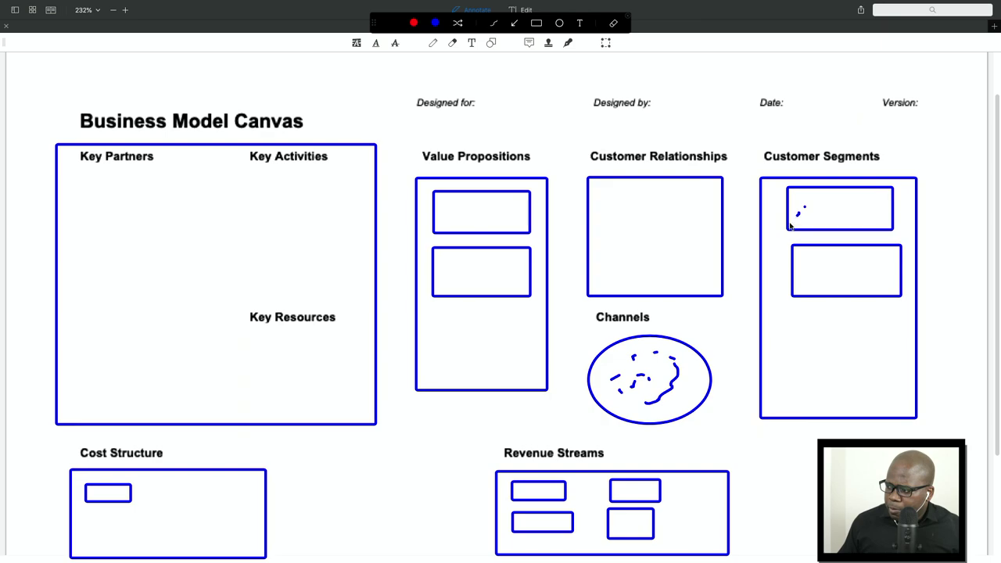
mouse_move(789, 226)
left_mouse_down()
mouse_move(703, 336)
mouse_move(660, 373)
left_mouse_up()
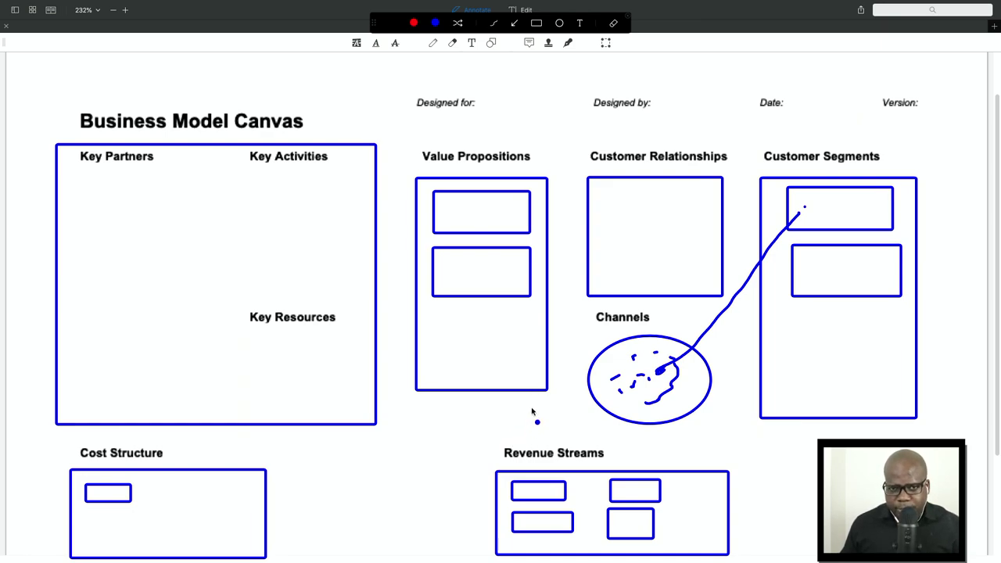
- Add a dot inside the Channels ellipse
left_click(619, 354)
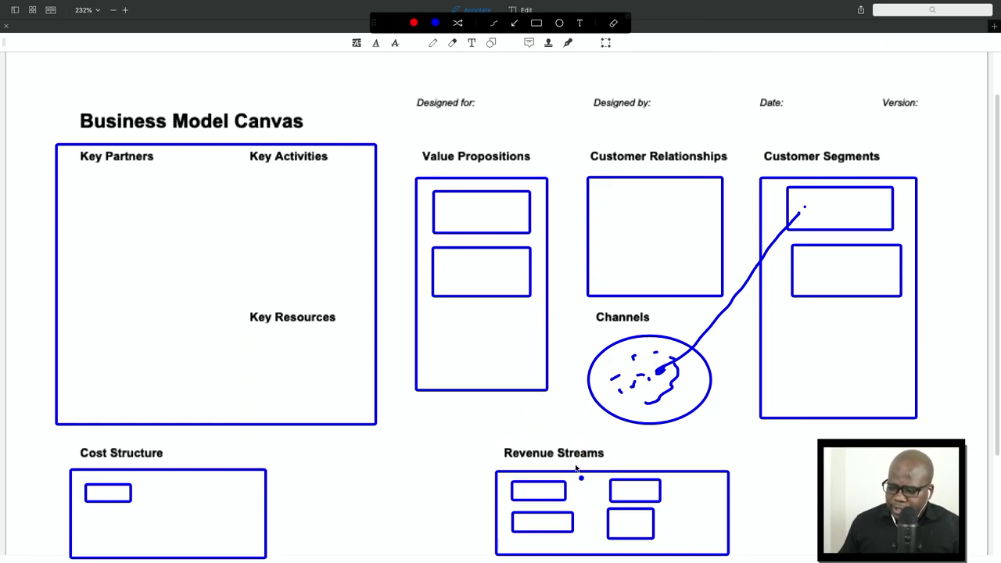